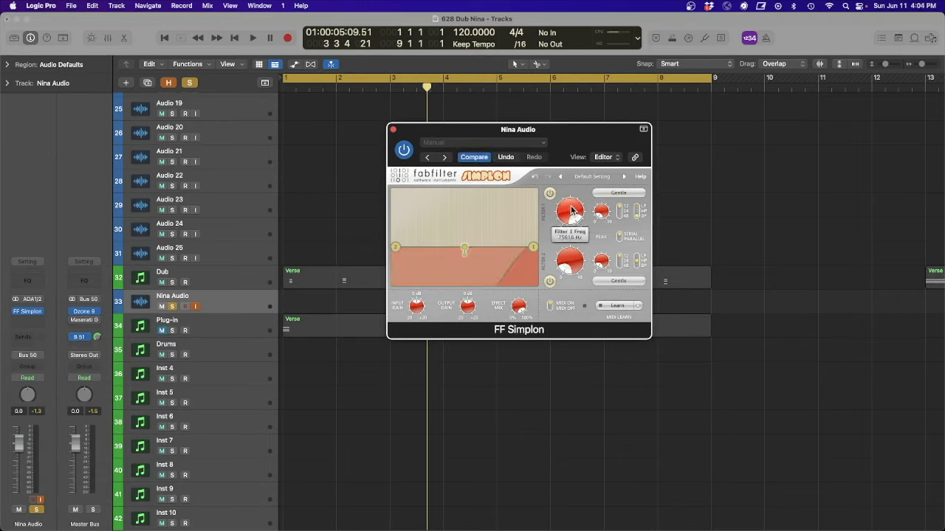
# Lower Simplon's Filter 1 frequency to about 3084 Hz, auditioning it and the effect mix during playback, and close the plug-in
pyautogui.moveTo(565, 237); pyautogui.dragTo(565, 254)
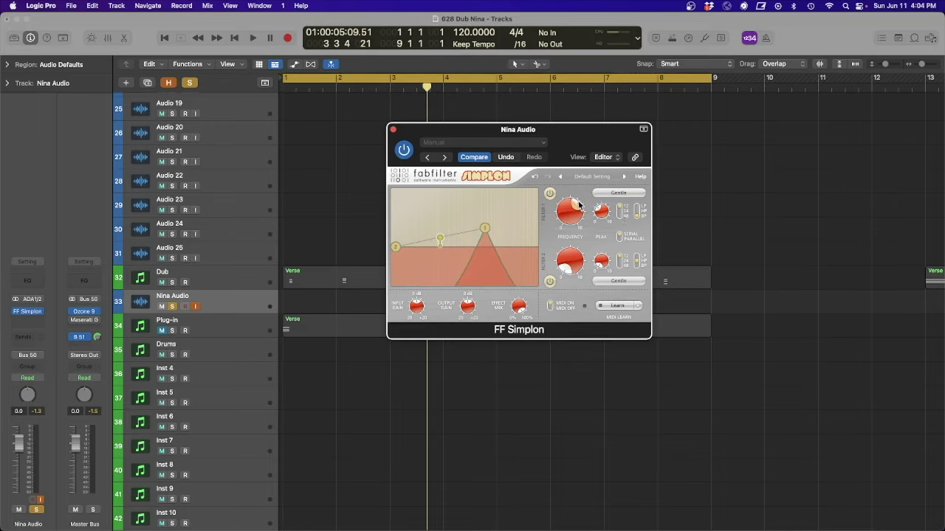
pyautogui.press('Return')
pyautogui.press('space')
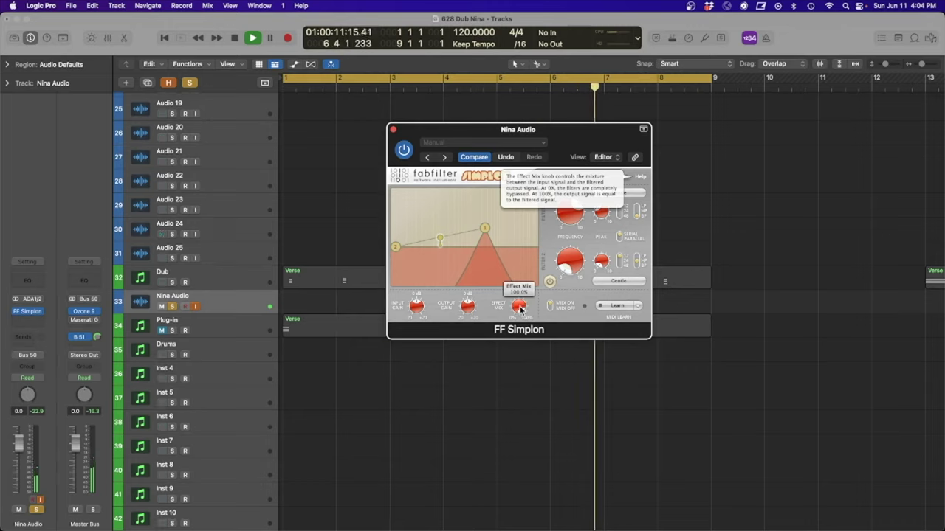
pyautogui.moveTo(521, 308); pyautogui.dragTo(515, 369)
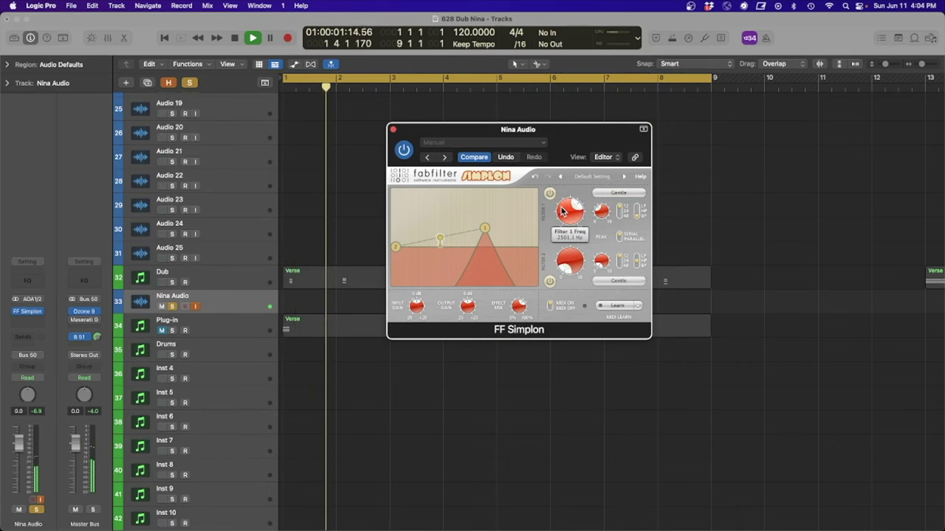
pyautogui.moveTo(568, 215); pyautogui.dragTo(569, 212)
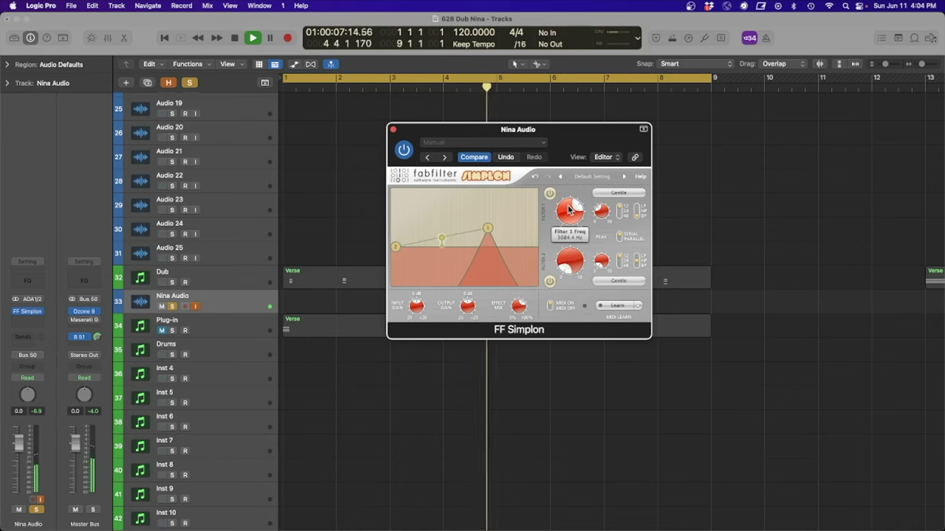
pyautogui.click(393, 131)
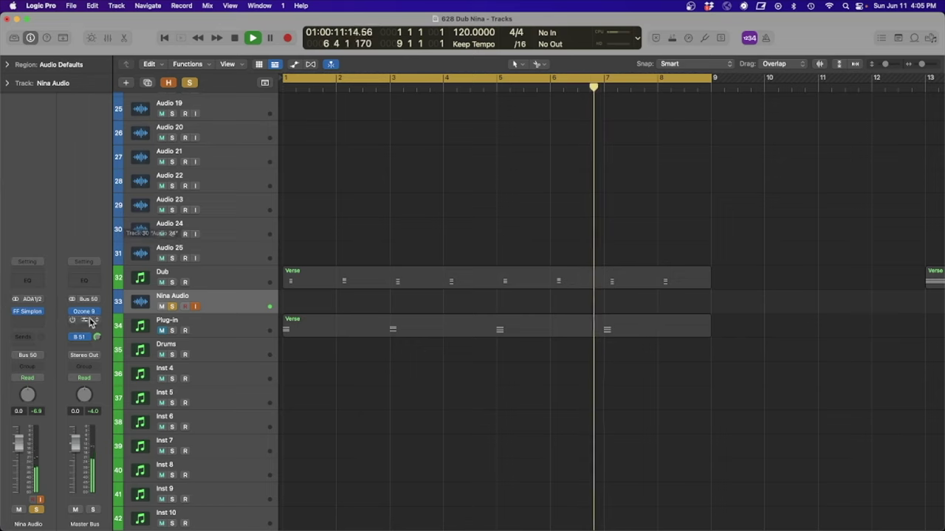
# Add a Channel EQ to Nina Audio with an 18 dB/oct low cut near 37 Hz and a +4.3 dB high shelf at 2180 Hz
pyautogui.click(27, 280)
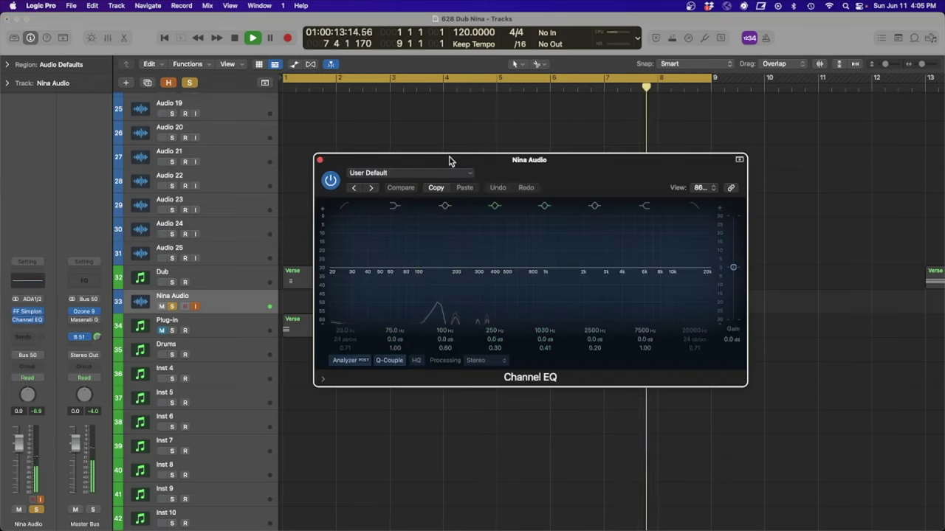
pyautogui.moveTo(448, 161); pyautogui.dragTo(440, 99)
pyautogui.click(336, 270)
pyautogui.moveTo(342, 271); pyautogui.dragTo(342, 254)
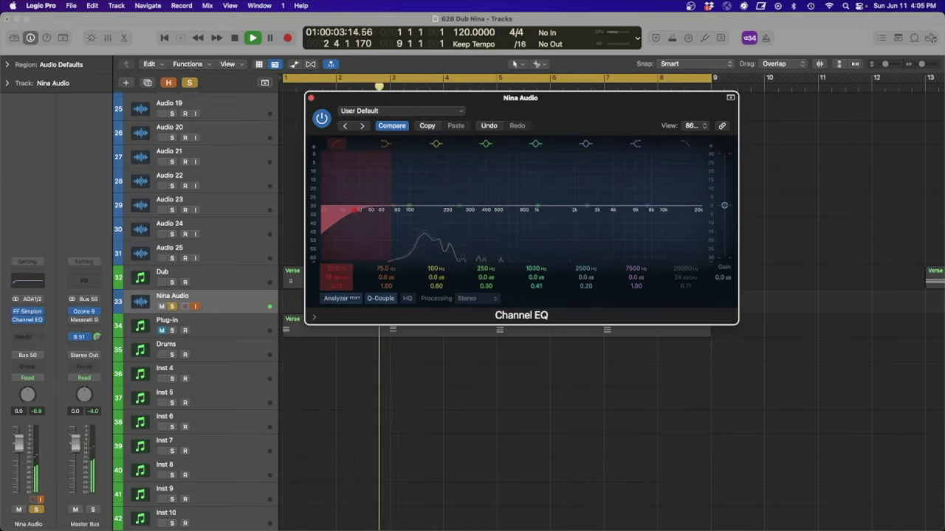
pyautogui.moveTo(642, 206); pyautogui.dragTo(569, 196)
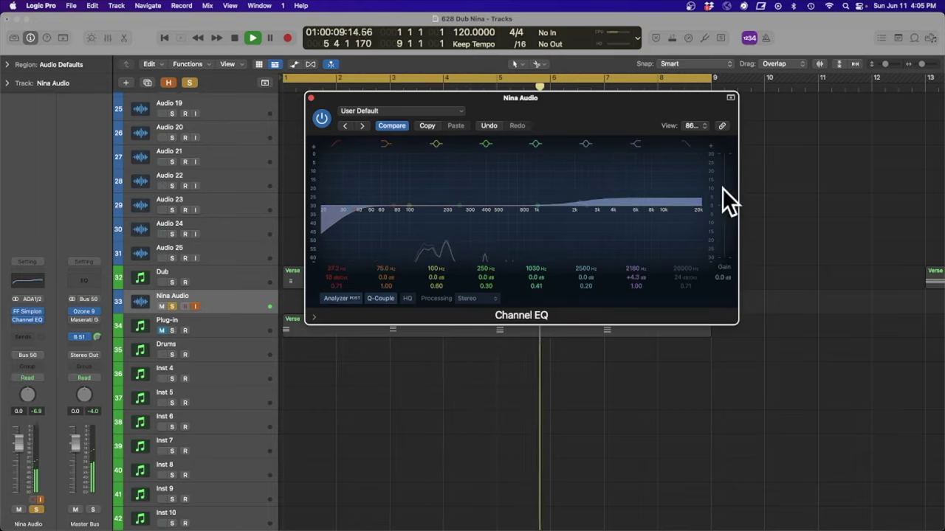
pyautogui.click(312, 98)
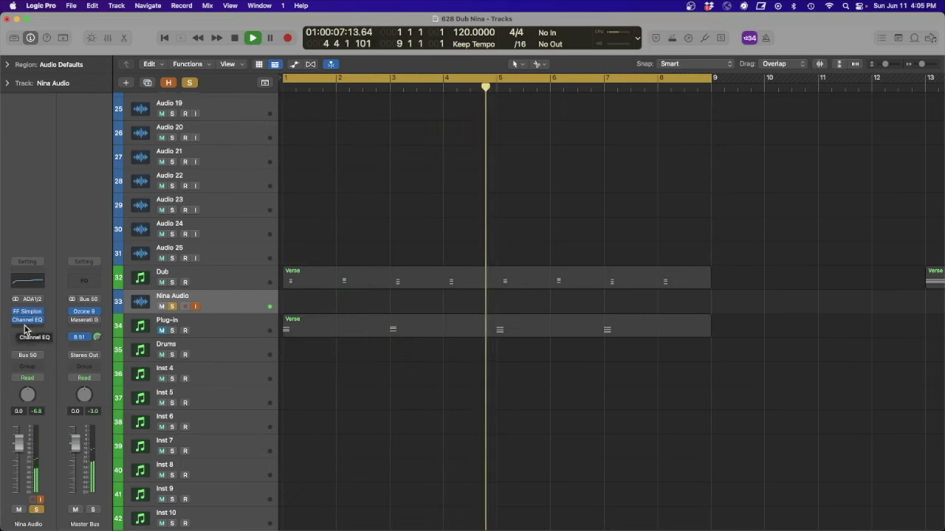
# Insert a stereo Compressor after the Channel EQ on the Nina Audio track and move its window up
pyautogui.click(26, 328)
pyautogui.moveTo(39, 373)
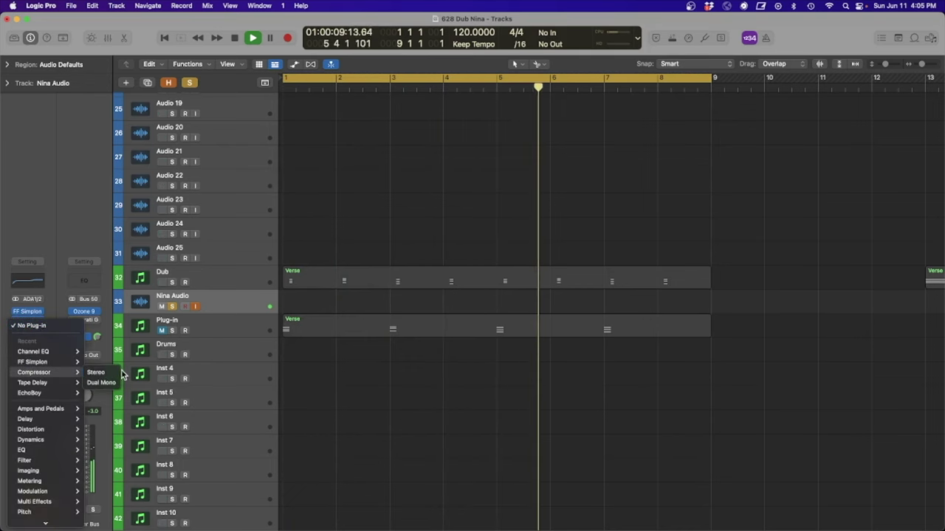
pyautogui.click(95, 372)
pyautogui.moveTo(531, 158); pyautogui.dragTo(527, 56)
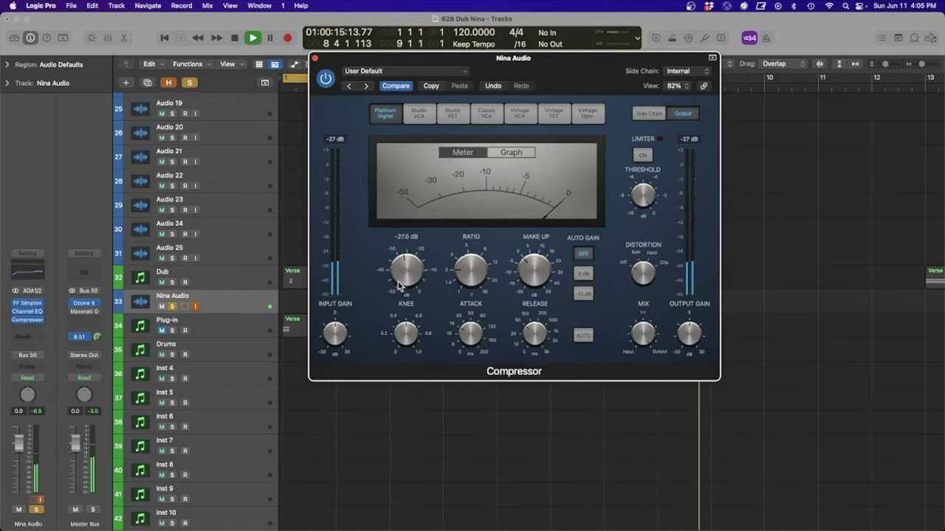
# Fine-tune the Compressor's release and shorten its attack, replay from the start and close the plug-in
pyautogui.scroll(1, 398, 287)
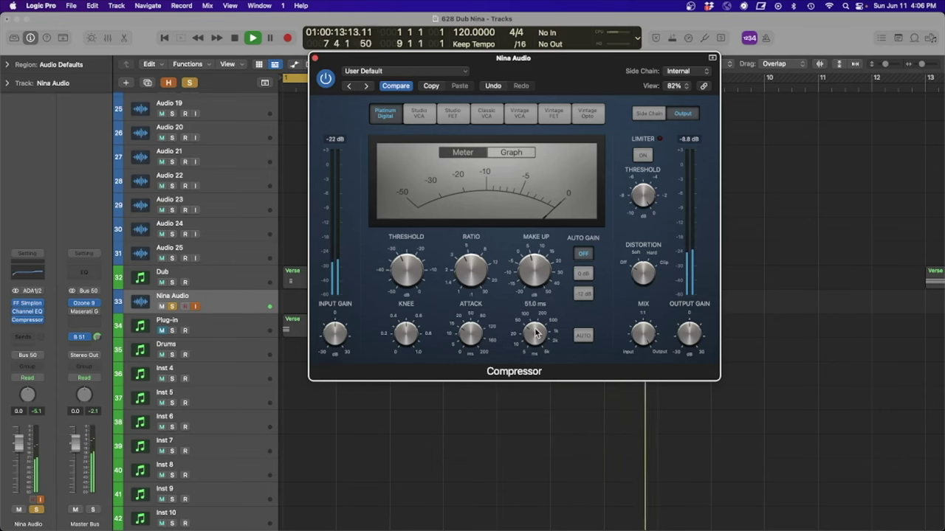
pyautogui.moveTo(536, 328); pyautogui.dragTo(537, 326)
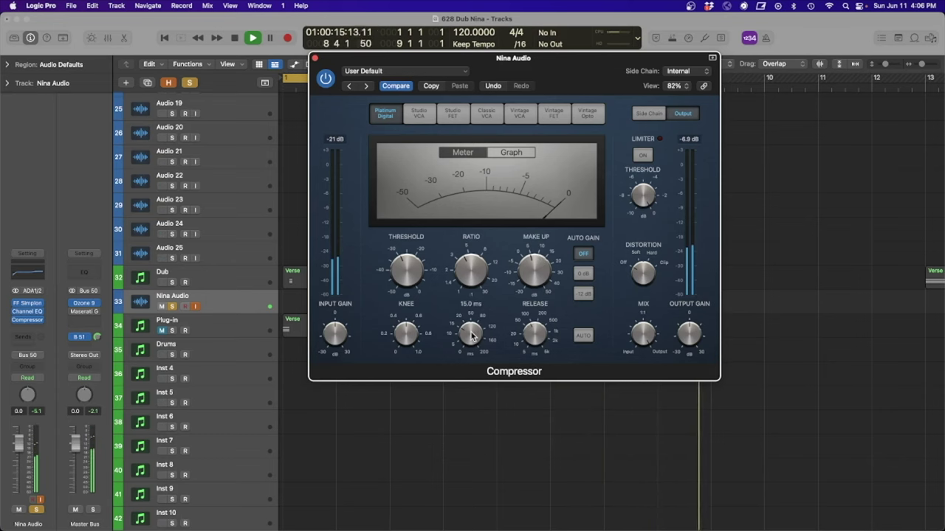
pyautogui.moveTo(471, 336); pyautogui.dragTo(469, 350)
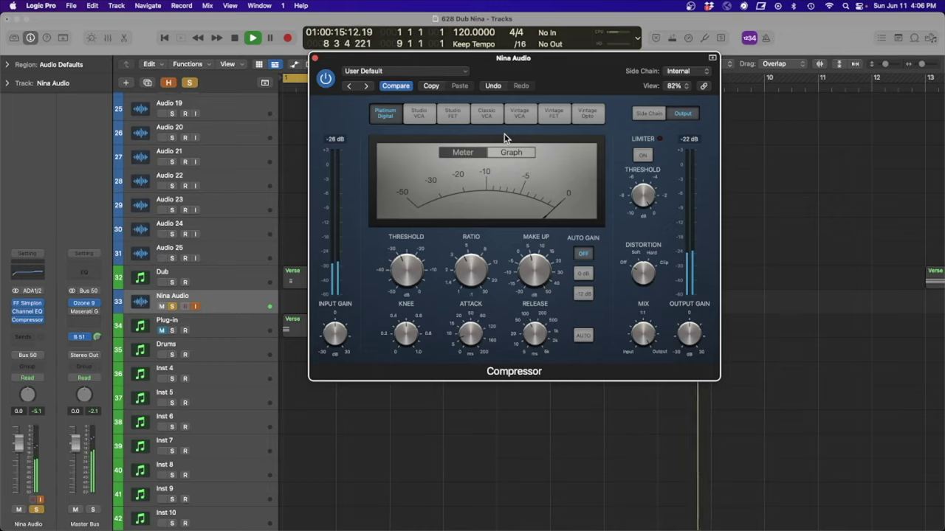
pyautogui.press('Return')
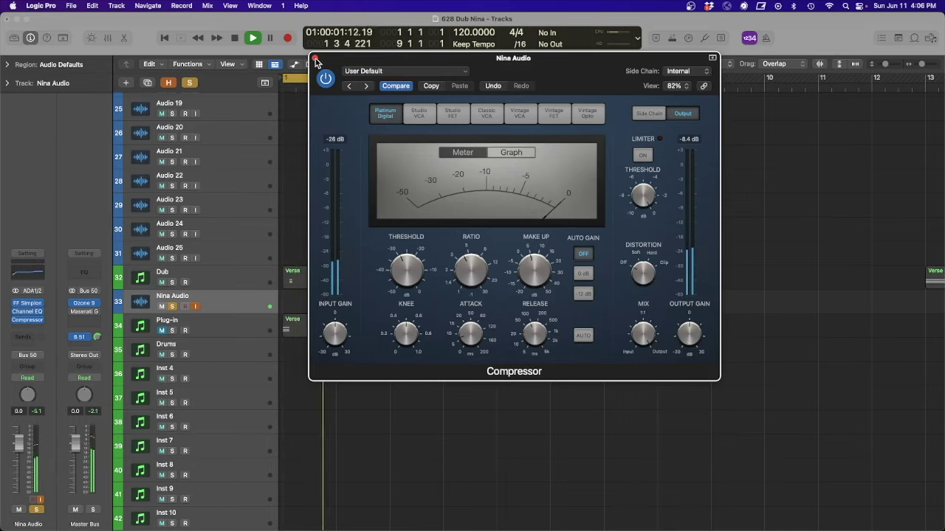
pyautogui.click(314, 59)
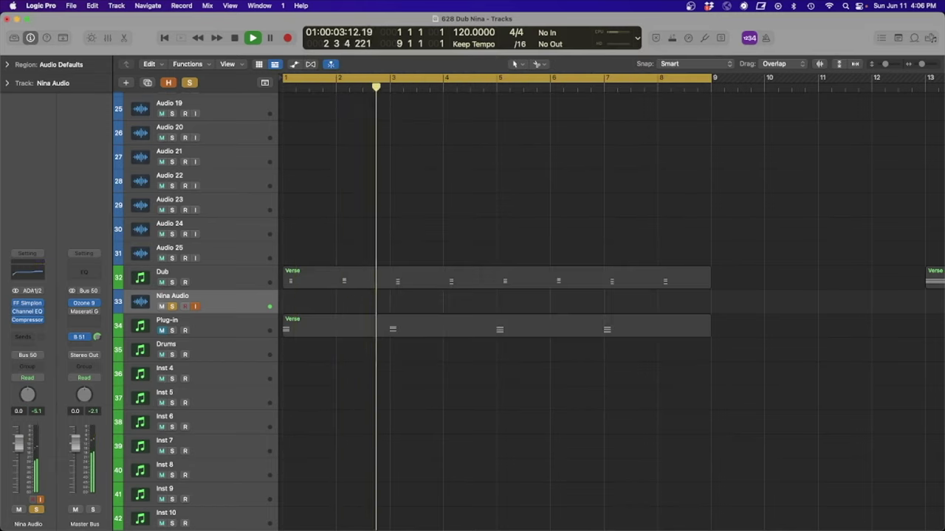
# Insert a Tape Delay after the Compressor on the Nina Audio track and set its note value to 1/8
pyautogui.click(51, 328)
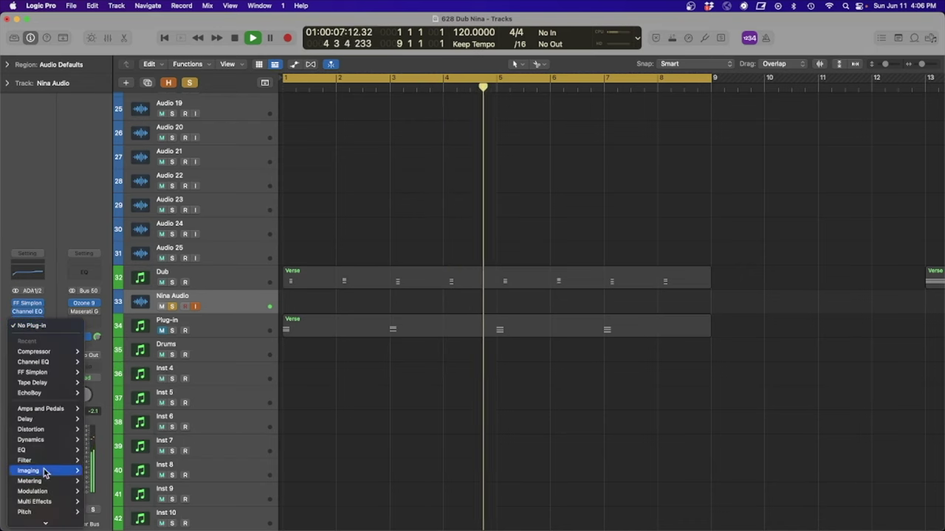
pyautogui.moveTo(40, 440)
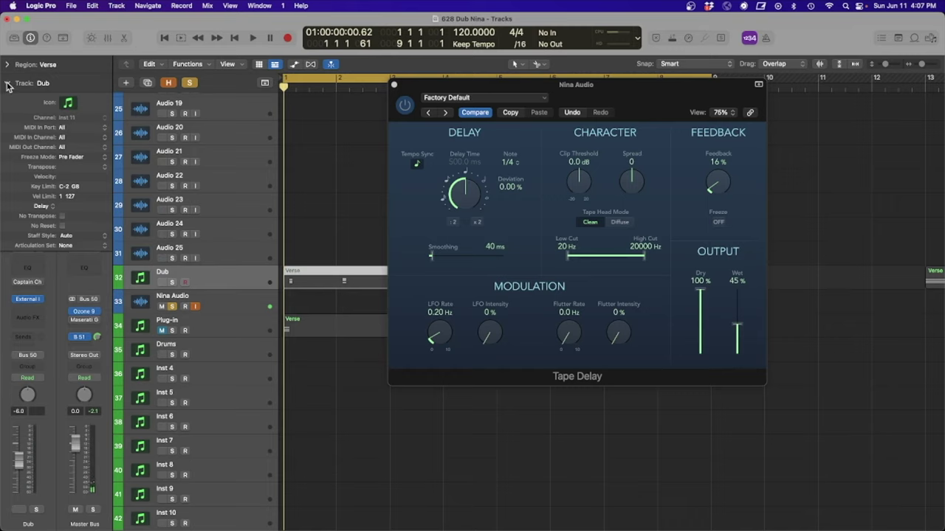
pyautogui.click(7, 84)
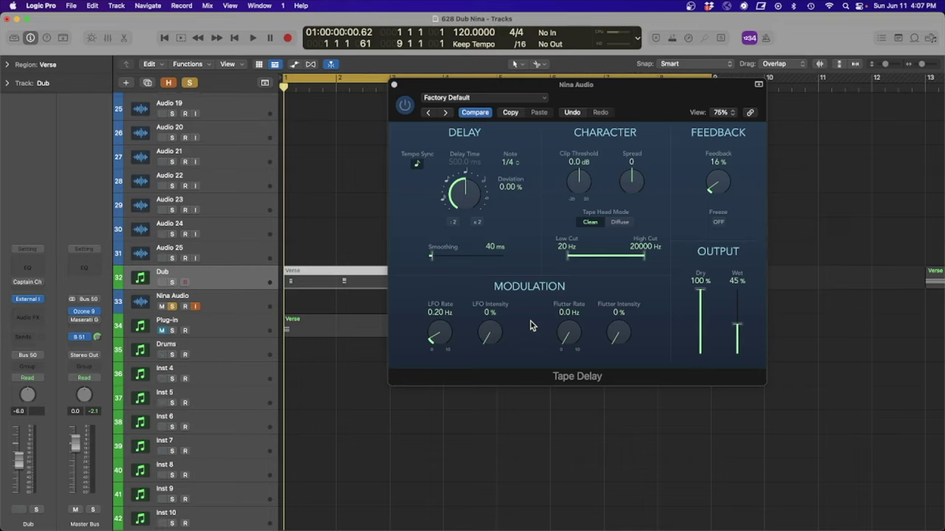
pyautogui.click(507, 162)
pyautogui.click(493, 287)
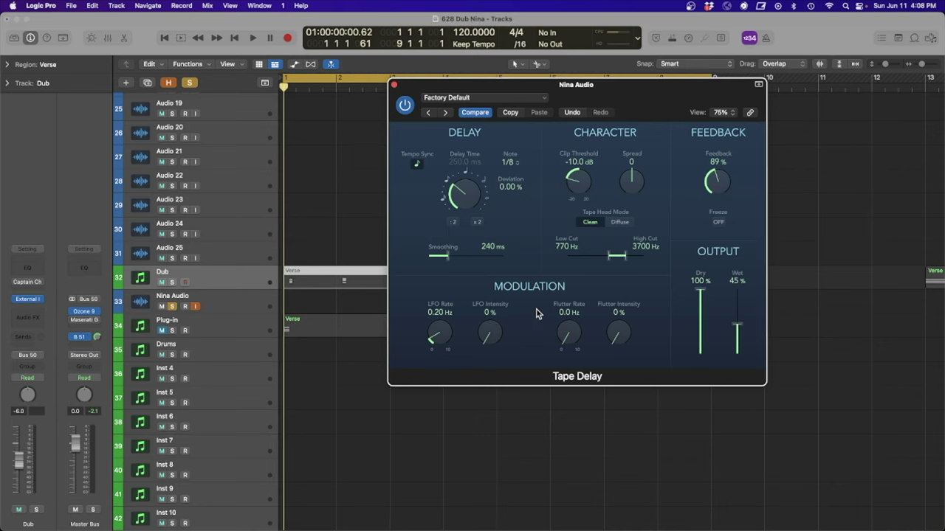
# During playback, set the Tape Delay's LFO rate to 0.80 Hz, LFO intensity to 79%, flutter rate to 2.3 Hz and flutter intensity to 100%
pyautogui.press('space')
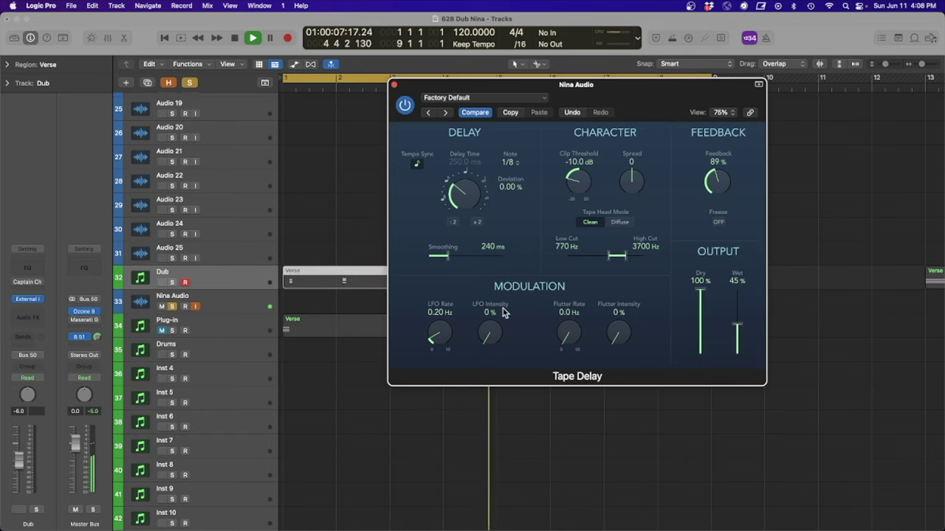
pyautogui.moveTo(496, 303); pyautogui.dragTo(490, 211)
pyautogui.moveTo(448, 317); pyautogui.dragTo(440, 284)
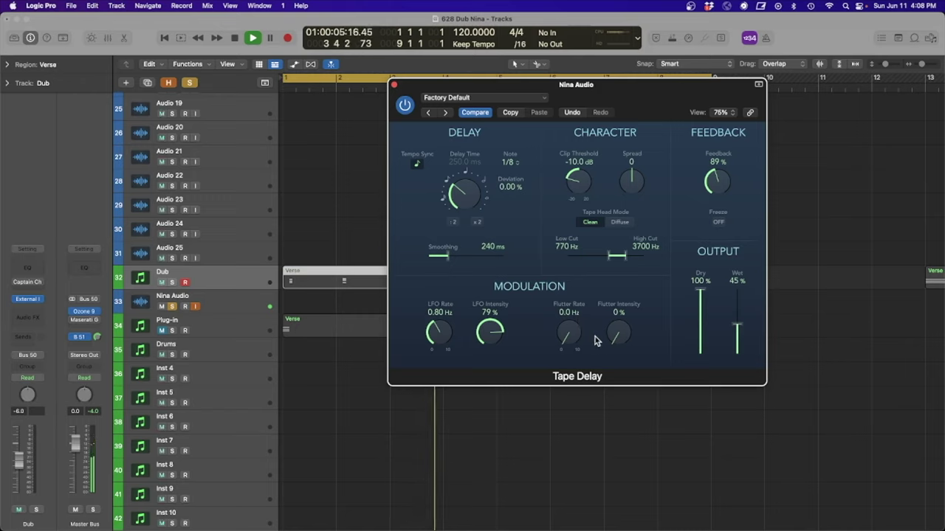
pyautogui.moveTo(567, 333); pyautogui.dragTo(568, 299)
pyautogui.moveTo(630, 323); pyautogui.dragTo(612, 169)
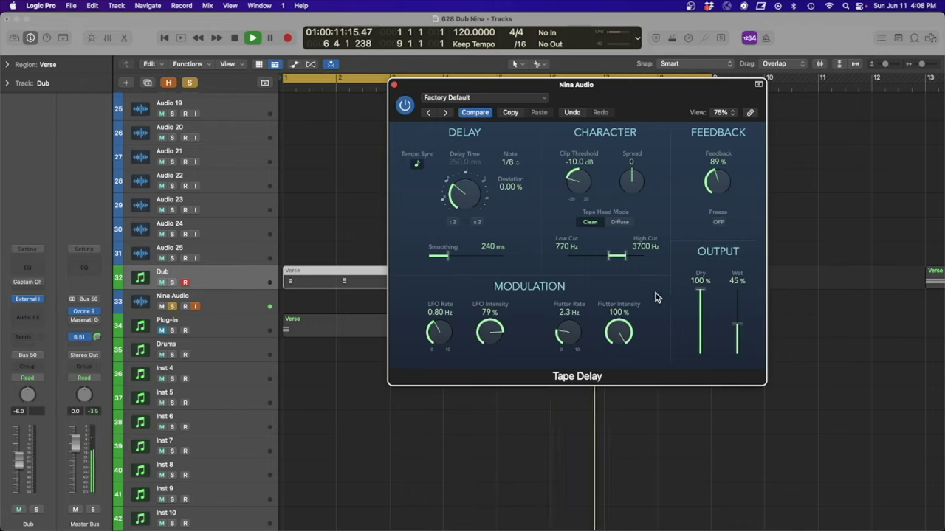
# Raise the Tape Delay's wet output to 54% and set its note value to 1/8 dotted
pyautogui.moveTo(734, 325); pyautogui.dragTo(741, 322)
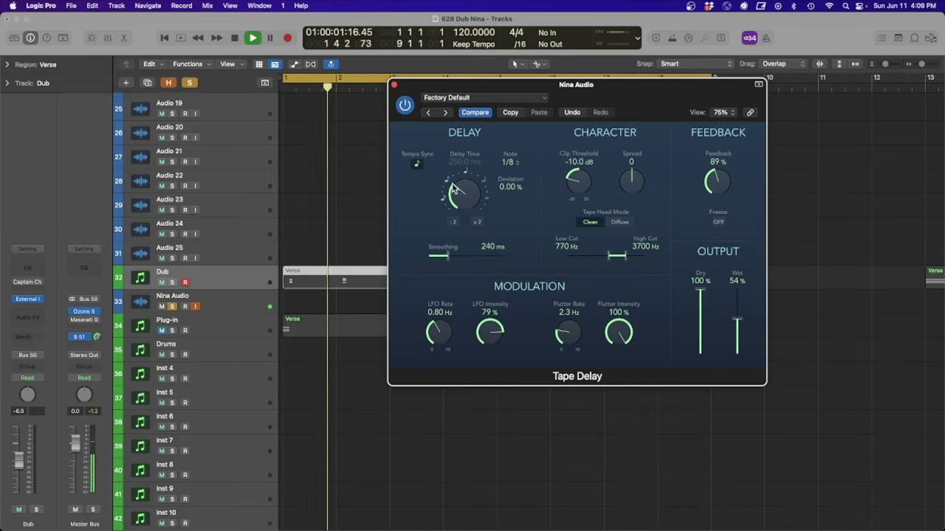
pyautogui.click(510, 162)
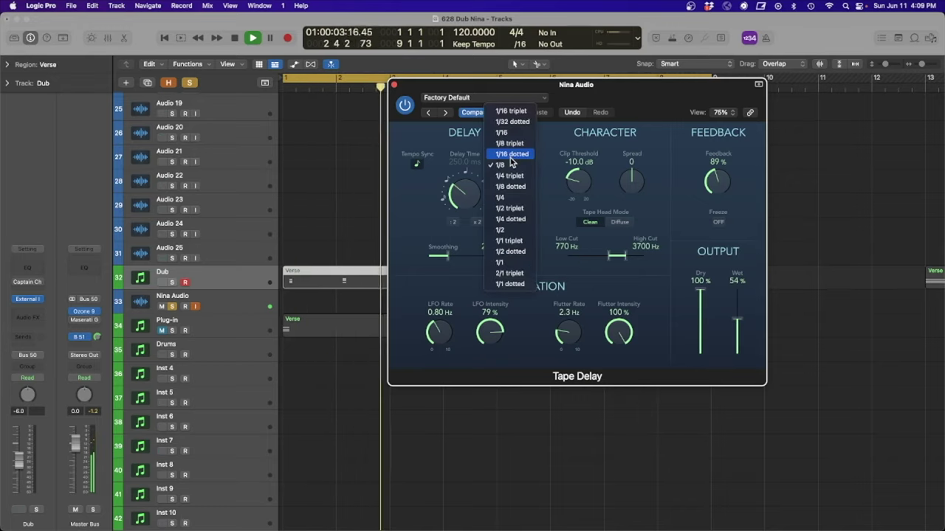
pyautogui.click(515, 189)
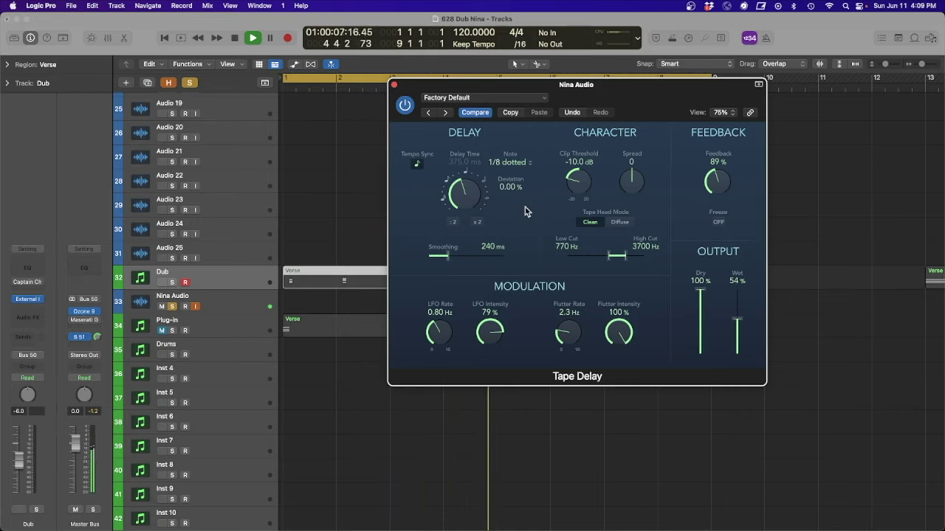